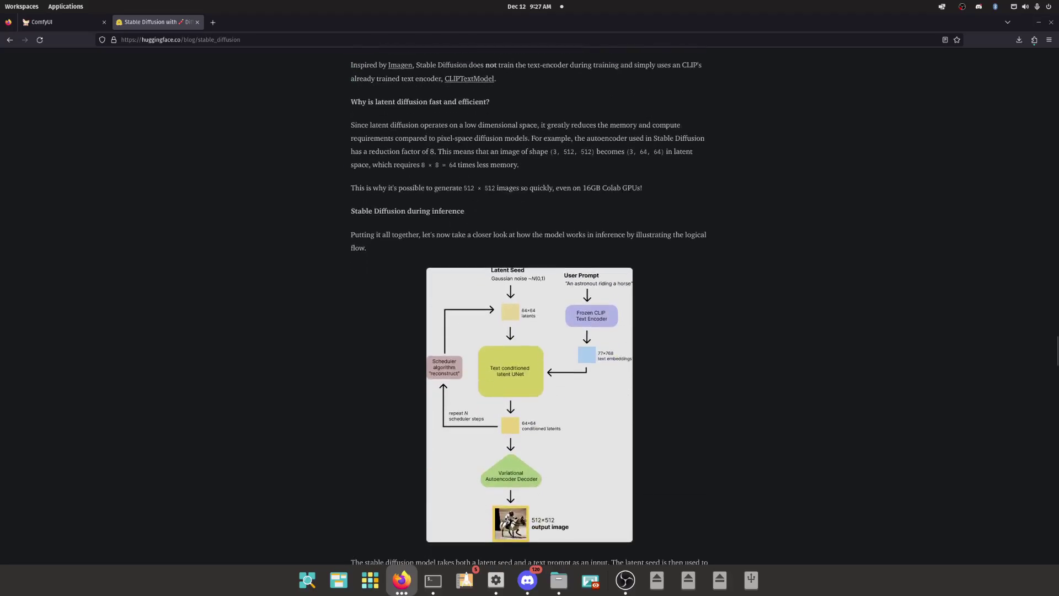
# Scroll the Stable Diffusion post past the inference flow diagram to 'Writing your own inference pipeline'
pyautogui.scroll(-6, 529, 304)
pyautogui.scroll(-8, 529, 303)
# Select the tokenizer and text encoder wording in the article, glancing briefly at ComfyUI
pyautogui.tripleClick(468, 300)
pyautogui.hotkey('ctrl', 'Tab')
pyautogui.hotkey('ctrl', 'Tab')
pyautogui.moveTo(431, 300); pyautogui.dragTo(554, 300)
pyautogui.click(554, 300)
pyautogui.doubleClick(381, 300)
pyautogui.hotkey('ctrl', 'Tab')
# Shift the positive prompt node slightly left and queue several generations
pyautogui.scroll(-5, 274, 240)
# In the top prompt, cycle the word selection through 'oranges, apples, banana'
pyautogui.click(442, 234)
pyautogui.hotkey('ctrl', 'shift', 'Left')
pyautogui.hotkey('ctrl', 'Left')
pyautogui.hotkey('ctrl', 'shift', 'Right')
pyautogui.hotkey('ctrl', 'Left')
pyautogui.hotkey('ctrl', 'Left')
pyautogui.hotkey('ctrl', 'shift', 'Right')
pyautogui.hotkey('ctrl', 'End')
pyautogui.hotkey('ctrl', 'shift', 'Left')
pyautogui.hotkey('ctrl', 'Home')
pyautogui.hotkey('ctrl', 'shift', 'Right')
pyautogui.press('Right')
pyautogui.hotkey('ctrl', 'Right')
pyautogui.hotkey('ctrl', 'shift', 'Left')
pyautogui.hotkey('ctrl', 'End')
pyautogui.hotkey('ctrl', 'shift', 'Left')
pyautogui.hotkey('ctrl', 'Home')
pyautogui.hotkey('ctrl', 'shift', 'Right')
pyautogui.press('Right')
pyautogui.hotkey('ctrl', 'Right')
pyautogui.hotkey('ctrl', 'shift', 'Left')
pyautogui.press('Right')
pyautogui.hotkey('ctrl', 'Right')
pyautogui.hotkey('ctrl', 'shift', 'Left')
pyautogui.hotkey('ctrl', 'Home')
pyautogui.hotkey('ctrl', 'shift', 'Right')
pyautogui.press('Right')
pyautogui.press('Right')
pyautogui.press('Right')
pyautogui.hotkey('ctrl', 'shift', 'Right')
pyautogui.press('Left')
pyautogui.hotkey('ctrl', 'End')
pyautogui.hotkey('ctrl', 'shift', 'Left')
pyautogui.press('Right')
pyautogui.hotkey('ctrl', 'Home')
pyautogui.hotkey('ctrl', 'shift', 'Right')
pyautogui.press('Right')
pyautogui.hotkey('ctrl', 'Right')
pyautogui.hotkey('ctrl', 'shift', 'Left')
pyautogui.press('Left')
pyautogui.scroll(15, 443, 241)
pyautogui.scroll(-10, 335, 258)
pyautogui.scroll(-7, 323, 233)
pyautogui.moveTo(417, 223)
pyautogui.mouseDown()
pyautogui.moveTo(313, 216)
pyautogui.moveTo(411, 224)
pyautogui.mouseUp()
pyautogui.hotkey('ctrl', 'Return')
pyautogui.moveTo(419, 138); pyautogui.dragTo(319, 103)
pyautogui.hotkey('ctrl', 'Return')
pyautogui.hotkey('ctrl', 'Return')
pyautogui.hotkey('ctrl', 'Return')
pyautogui.hotkey('ctrl', 'Return')
pyautogui.hotkey('ctrl', 'Return')
# Select 'oranges' in the positive prompt and queue another batch of generations
pyautogui.click(305, 243)
pyautogui.doubleClick(243, 238)
pyautogui.hotkey('ctrl', 'Return')
pyautogui.hotkey('ctrl', 'Return')
pyautogui.hotkey('ctrl', 'Return')
pyautogui.hotkey('ctrl', 'Return')
pyautogui.hotkey('ctrl', 'Return')
pyautogui.hotkey('ctrl', 'Return')
pyautogui.hotkey('ctrl', 'Return')
pyautogui.hotkey('ctrl', 'Return')
pyautogui.hotkey('ctrl', 'Return')
pyautogui.hotkey('ctrl', 'Return')
pyautogui.hotkey('ctrl', 'Return')
pyautogui.hotkey('ctrl', 'Return')
pyautogui.hotkey('ctrl', 'Return')
pyautogui.hotkey('ctrl', 'Return')
pyautogui.hotkey('ctrl', 'Return')
pyautogui.hotkey('ctrl', 'Return')
pyautogui.hotkey('ctrl', 'Return')
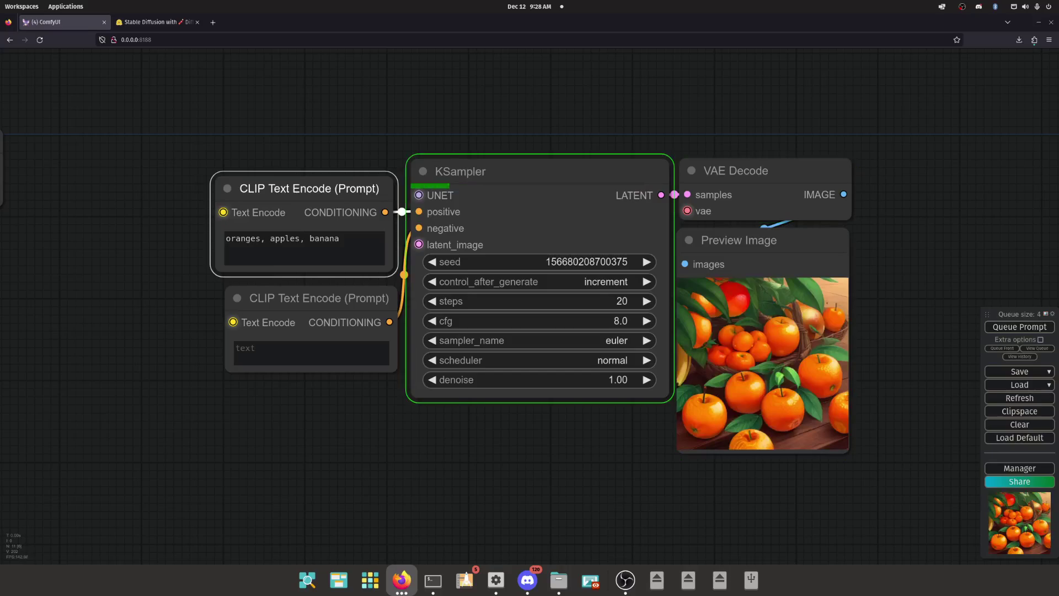
# Move 'banana' to the front of the positive prompt, making it 'banana, oranges, apples'
pyautogui.doubleClick(323, 238)
pyautogui.press('BackSpace')
pyautogui.hotkey('ctrl', 'z')
pyautogui.click(532, 201)
pyautogui.scroll(5, 533, 201)
pyautogui.scroll(-3, 533, 201)
pyautogui.scroll(-10, 452, 231)
pyautogui.scroll(10, 452, 232)
pyautogui.scroll(-3, 386, 210)
pyautogui.click(174, 202)
pyautogui.moveTo(496, 469); pyautogui.dragTo(585, 505)
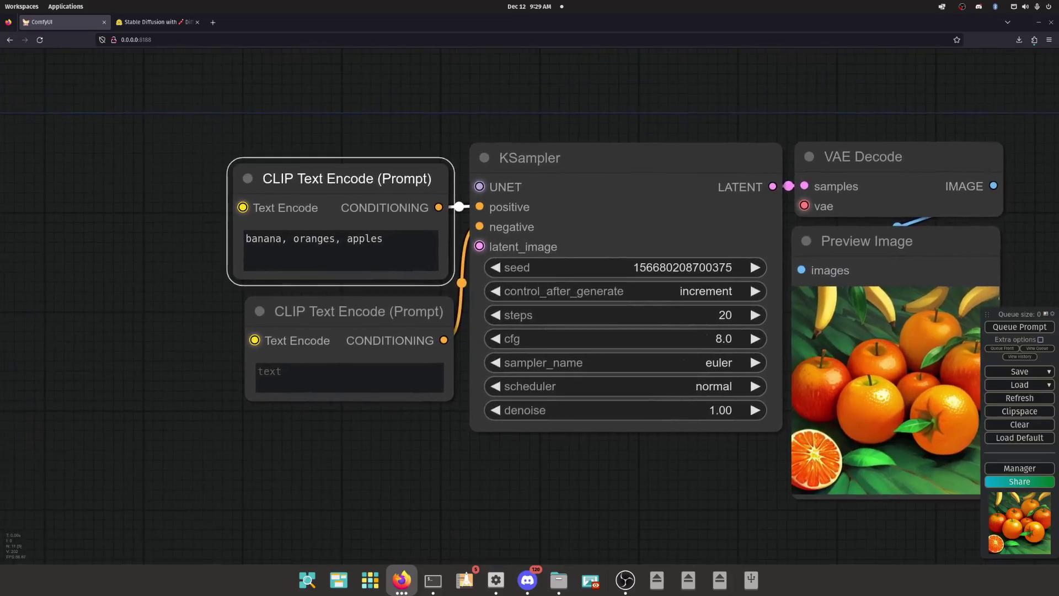
pyautogui.click(297, 238)
pyautogui.click(347, 377)
pyautogui.write('1000000 000000')
pyautogui.press('Escape')
pyautogui.doubleClick(278, 371)
pyautogui.press('Escape')
pyautogui.doubleClick(278, 370)
pyautogui.doubleClick(278, 384)
pyautogui.click(300, 385)
pyautogui.doubleClick(278, 384)
pyautogui.click(300, 385)
# Empty the negative prompt completely and queue several generations
pyautogui.hotkey('ctrl', 'a')
pyautogui.write('1')
pyautogui.press('Escape')
pyautogui.press('BackSpace')
pyautogui.hotkey('ctrl', 'Return')
pyautogui.scroll(-2, 530, 276)
pyautogui.hotkey('ctrl', 'Return')
pyautogui.hotkey('ctrl', 'Return')
pyautogui.hotkey('ctrl', 'Return')
pyautogui.hotkey('ctrl', 'Return')
pyautogui.hotkey('ctrl', 'Return')
pyautogui.hotkey('ctrl', 'Return')
pyautogui.hotkey('ctrl', 'Return')
pyautogui.hotkey('ctrl', 'Return')
pyautogui.hotkey('ctrl', 'Return')
pyautogui.hotkey('ctrl', 'Return')
pyautogui.hotkey('ctrl', 'Return')
pyautogui.hotkey('ctrl', 'Return')
pyautogui.hotkey('ctrl', 'Return')
pyautogui.hotkey('ctrl', 'Return')
pyautogui.hotkey('ctrl', 'Return')
pyautogui.hotkey('ctrl', 'Return')
# Move the caret between 'banana' and 'apples' in the positive prompt while the queue runs
pyautogui.scroll(5, 125, 265)
pyautogui.click(366, 214)
pyautogui.click(444, 215)
pyautogui.click(299, 215)
pyautogui.click(444, 214)
pyautogui.click(299, 214)
pyautogui.click(452, 215)
pyautogui.scroll(-6, 77, 249)
# Pan and zoom the graph until the preview shows sliced oranges and bananas
pyautogui.moveTo(560, 242); pyautogui.dragTo(507, 256)
pyautogui.scroll(13, 508, 255)
pyautogui.scroll(-13, 450, 273)
pyautogui.moveTo(450, 272); pyautogui.dragTo(508, 297)
pyautogui.scroll(6, 349, 332)
pyautogui.scroll(-6, 349, 333)
pyautogui.moveTo(349, 333); pyautogui.dragTo(511, 337)
pyautogui.moveTo(330, 306)
pyautogui.mouseDown()
pyautogui.moveTo(309, 339)
pyautogui.moveTo(336, 307)
pyautogui.mouseUp()
pyautogui.scroll(7, 291, 421)
pyautogui.scroll(-7, 178, 451)
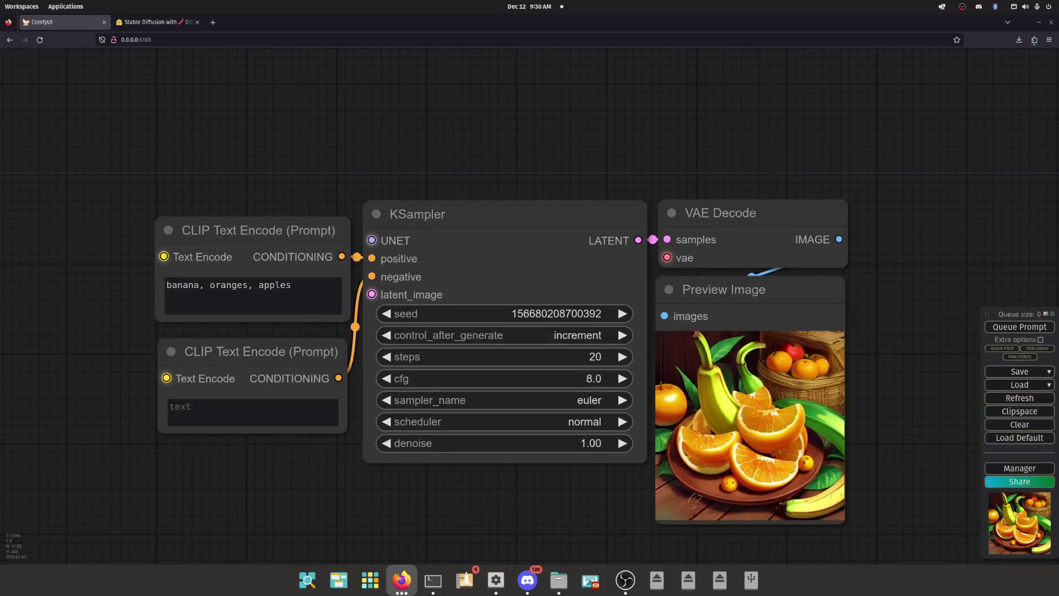
pyautogui.click(253, 412)
pyautogui.moveTo(252, 496); pyautogui.dragTo(210, 481)
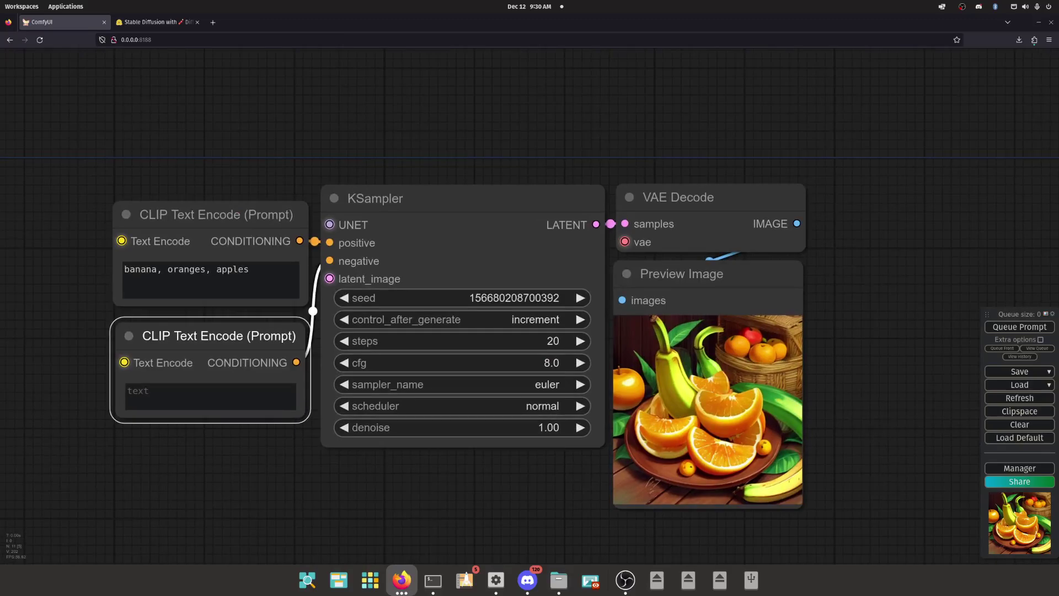
# Check the empty negative prompt and select 'oranges' and 'banana' in the positive prompt
pyautogui.click(210, 396)
pyautogui.click(250, 269)
pyautogui.doubleClick(187, 269)
pyautogui.doubleClick(140, 269)
pyautogui.scroll(8, 137, 377)
pyautogui.scroll(-8, 210, 364)
# Reposition the negative prompt node relative to the positive prompt node
pyautogui.moveTo(263, 326)
pyautogui.mouseDown()
pyautogui.moveTo(249, 339)
pyautogui.moveTo(241, 316)
pyautogui.moveTo(266, 318)
pyautogui.mouseUp()
pyautogui.moveTo(266, 318)
pyautogui.mouseDown()
pyautogui.moveTo(231, 272)
pyautogui.moveTo(246, 319)
pyautogui.moveTo(232, 316)
pyautogui.moveTo(266, 331)
pyautogui.moveTo(249, 313)
pyautogui.moveTo(269, 331)
pyautogui.moveTo(259, 341)
pyautogui.moveTo(248, 326)
pyautogui.moveTo(258, 329)
pyautogui.mouseUp()
pyautogui.moveTo(258, 330); pyautogui.dragTo(232, 320)
pyautogui.scroll(6, 265, 348)
pyautogui.scroll(-5, 339, 434)
pyautogui.click(276, 373)
pyautogui.click(276, 220)
pyautogui.click(276, 372)
pyautogui.click(276, 220)
pyautogui.click(276, 373)
pyautogui.scroll(10, 165, 519)
pyautogui.scroll(-10, 173, 419)
pyautogui.moveTo(173, 397); pyautogui.dragTo(176, 440)
# Queue several generations from 'banana, oranges, apples', yielding a bowl of bananas and oranges
pyautogui.click(326, 234)
pyautogui.moveTo(342, 474); pyautogui.dragTo(174, 484)
pyautogui.moveTo(174, 484); pyautogui.dragTo(328, 474)
pyautogui.click(1019, 327)
pyautogui.moveTo(954, 122); pyautogui.dragTo(887, 121)
pyautogui.click(1019, 327)
pyautogui.click(1019, 326)
pyautogui.click(1019, 327)
pyautogui.click(1019, 327)
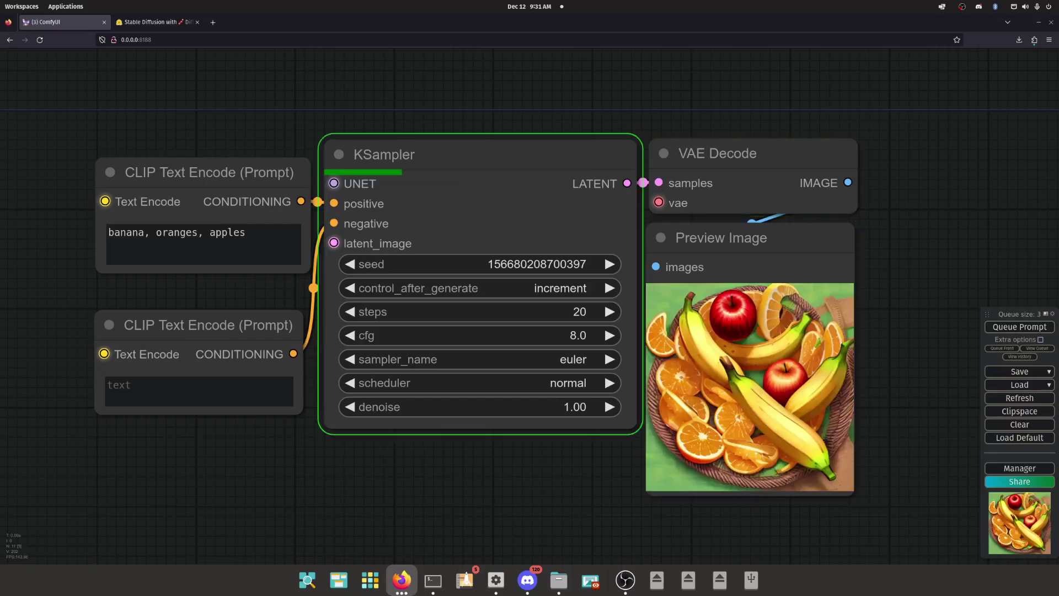
pyautogui.moveTo(497, 485); pyautogui.dragTo(611, 472)
pyautogui.click(248, 378)
pyautogui.click(554, 480)
pyautogui.scroll(-2, 555, 479)
pyautogui.click(359, 216)
# Delete ', oranges, apples' so the positive prompt reads just 'banana'
pyautogui.moveTo(360, 215); pyautogui.dragTo(358, 218)
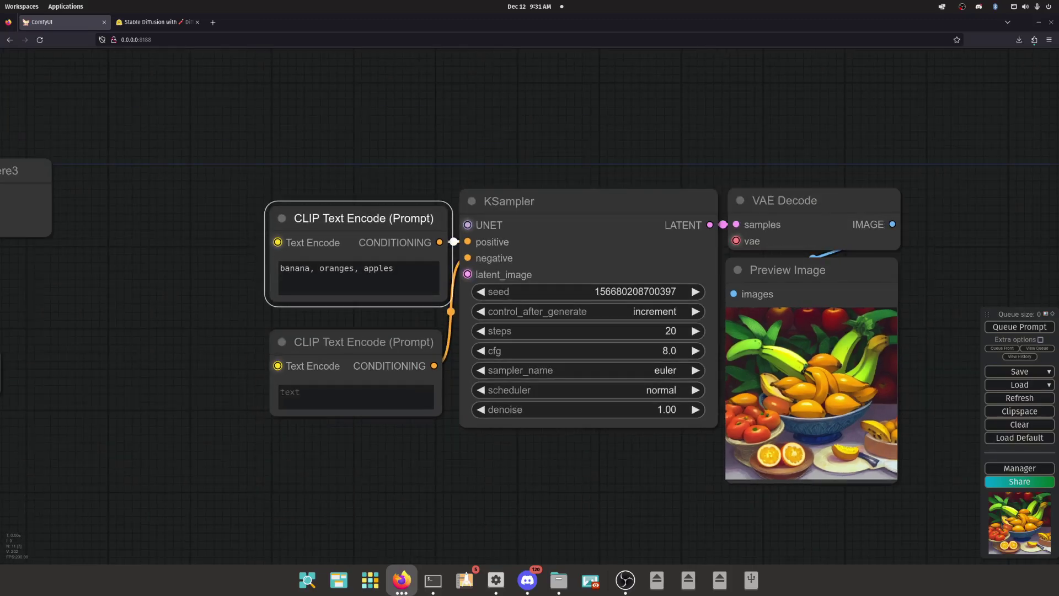
pyautogui.doubleClick(294, 267)
pyautogui.press('Escape')
pyautogui.doubleClick(294, 268)
pyautogui.moveTo(395, 268); pyautogui.dragTo(310, 268)
pyautogui.press('BackSpace')
# Queue two generations from the 'banana' prompt and inspect the banana preview
pyautogui.click(1019, 326)
pyautogui.click(295, 268)
pyautogui.hotkey('ctrl', 'Return')
pyautogui.hotkey('ctrl', 'Return')
pyautogui.hotkey('ctrl', 'Return')
pyautogui.hotkey('ctrl', 'Return')
pyautogui.scroll(8, 883, 417)
pyautogui.scroll(-10, 704, 280)
pyautogui.scroll(15, 727, 351)
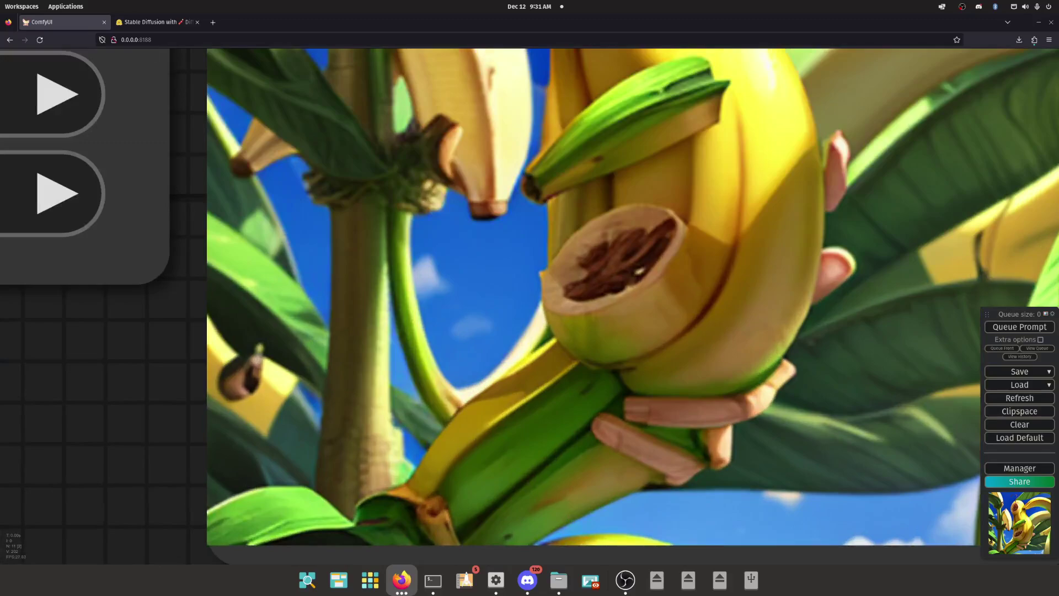
pyautogui.scroll(-15, 683, 309)
pyautogui.scroll(1, 683, 323)
pyautogui.scroll(-1, 647, 363)
pyautogui.moveTo(419, 469); pyautogui.dragTo(590, 525)
# Check that the positive prompt holds only the word 'banana'
pyautogui.click(290, 261)
pyautogui.doubleClick(290, 261)
pyautogui.click(290, 262)
pyautogui.moveTo(386, 485); pyautogui.dragTo(289, 456)
pyautogui.click(251, 243)
pyautogui.doubleClick(181, 231)
pyautogui.click(250, 287)
pyautogui.doubleClick(181, 231)
pyautogui.press('Right')
pyautogui.hotkey('ctrl', 'a')
pyautogui.hotkey('ctrl', 'Tab')
pyautogui.hotkey('ctrl', 'shift', 'Tab')
# Queue five more generations from the 'banana' prompt
pyautogui.click(1019, 326)
pyautogui.click(1019, 326)
pyautogui.click(1019, 326)
pyautogui.click(1019, 326)
pyautogui.click(1019, 326)
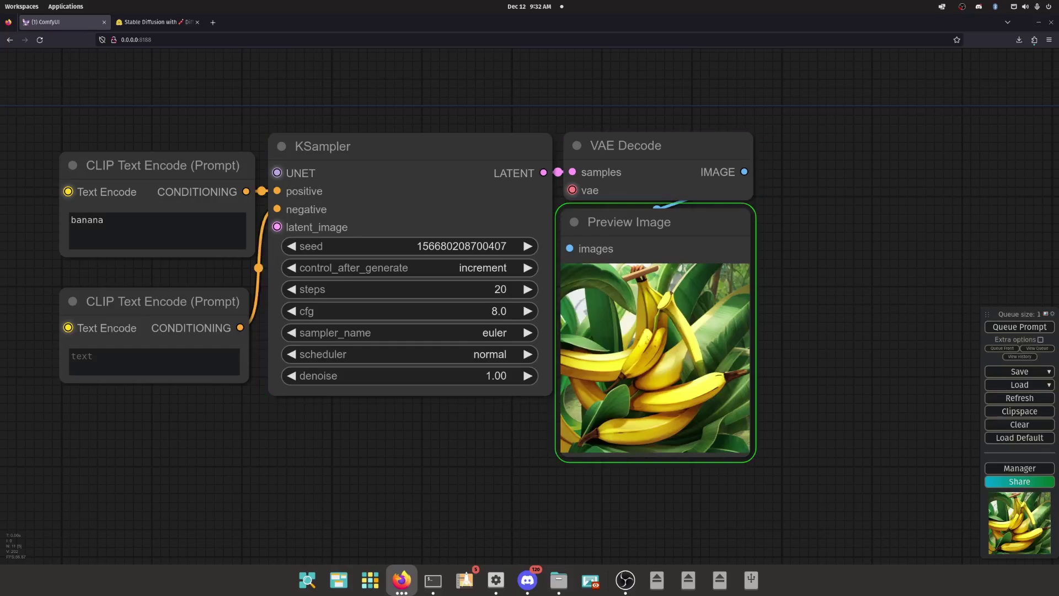
# Queue one more banana image, then replace 'banana' with 'apples' and generate
pyautogui.scroll(1, 665, 348)
pyautogui.click(1019, 327)
pyautogui.doubleClick(29, 207)
pyautogui.write('apples')
pyautogui.hotkey('ctrl', 'Return')
pyautogui.hotkey('ctrl', 'Return')
pyautogui.hotkey('ctrl', 'Return')
pyautogui.hotkey('ctrl', 'Return')
pyautogui.hotkey('ctrl', 'Return')
pyautogui.hotkey('ctrl', 'Return')
pyautogui.hotkey('ctrl', 'Return')
# Generate three more images from the 'apples' prompt
pyautogui.scroll(10, 689, 435)
pyautogui.scroll(-5, 462, 562)
pyautogui.scroll(-3, 746, 409)
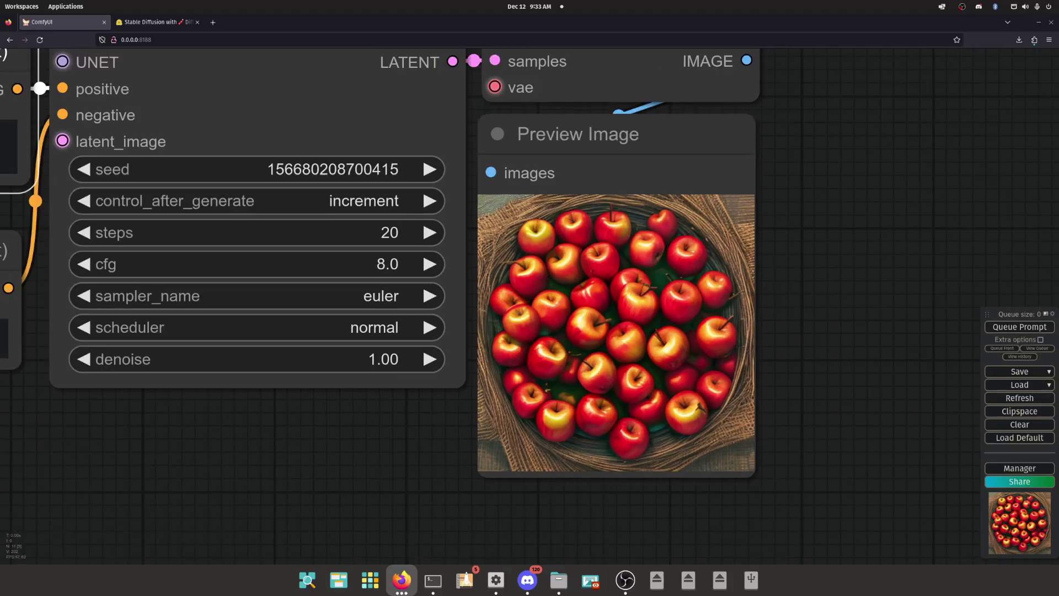
pyautogui.scroll(4, 698, 397)
pyautogui.hotkey('ctrl', 'Return')
pyautogui.scroll(-4, 885, 366)
pyautogui.click(1019, 327)
pyautogui.scroll(-5, 883, 338)
pyautogui.scroll(3, 765, 334)
pyautogui.hotkey('ctrl', 'Return')
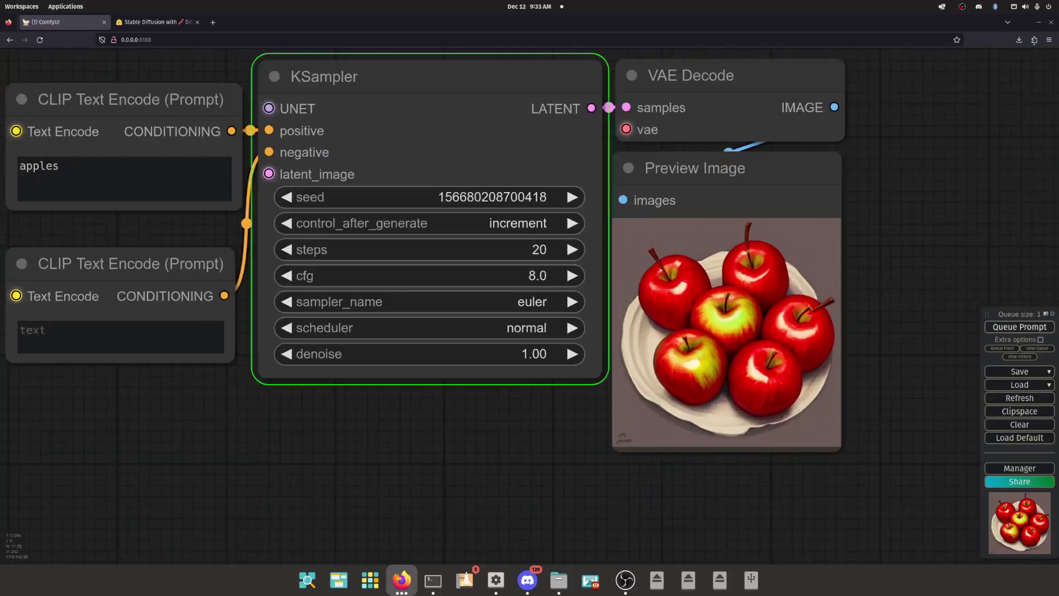
pyautogui.scroll(7, 799, 380)
pyautogui.scroll(-9, 715, 362)
# Replace 'apples' with 'orange' in the top prompt and generate an image
pyautogui.doubleClick(165, 192)
pyautogui.write('orange')
pyautogui.hotkey('ctrl', 'Return')
# Extend the prompt to 'orange fruit' and generate further orange images
pyautogui.hotkey('ctrl', 'Return')
pyautogui.hotkey('ctrl', 'Return')
pyautogui.doubleClick(165, 191)
pyautogui.click(182, 192)
pyautogui.write('fruit')
pyautogui.hotkey('ctrl', 'Return')
pyautogui.hotkey('ctrl', 'Return')
pyautogui.hotkey('ctrl', 'Return')
pyautogui.hotkey('ctrl', 'Return')
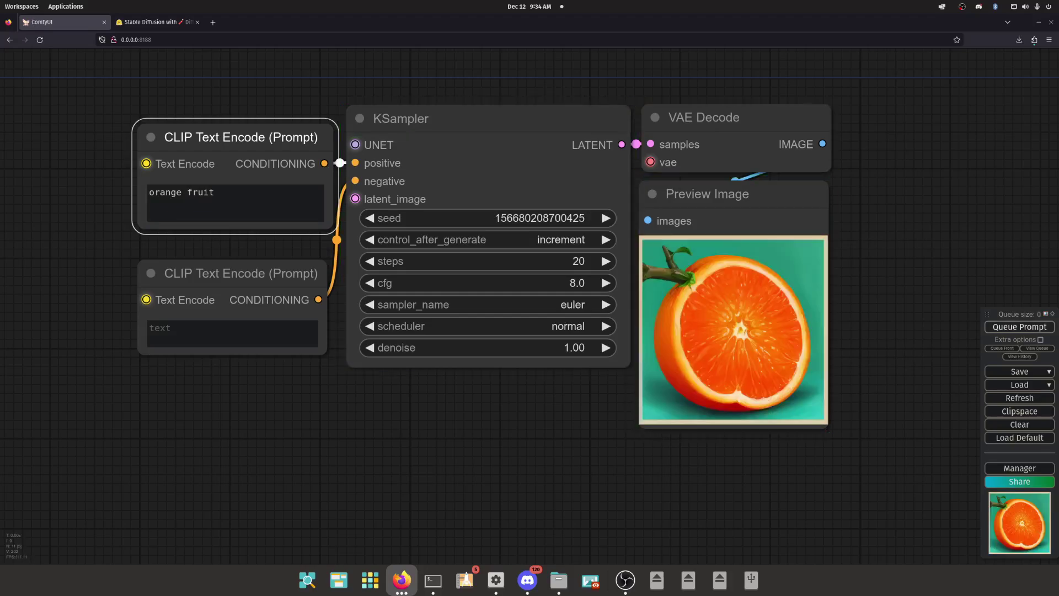
pyautogui.hotkey('ctrl', 'Return')
pyautogui.hotkey('ctrl', 'Return')
pyautogui.hotkey('ctrl', 'Return')
pyautogui.hotkey('ctrl', 'Return')
pyautogui.hotkey('ctrl', 'Return')
# Remove 'fruit' from the top prompt and clear a trial 'girl' from the lower prompt
pyautogui.doubleClick(201, 192)
pyautogui.press('BackSpace')
pyautogui.press('BackSpace')
pyautogui.click(231, 333)
pyautogui.write('girl')
pyautogui.press('Escape')
pyautogui.hotkey('ctrl', 'Return')
pyautogui.hotkey('ctrl', 'Return')
pyautogui.doubleClick(160, 327)
pyautogui.press('BackSpace')
# Delete 'orange', leaving the top prompt completely empty
pyautogui.doubleClick(165, 192)
pyautogui.press('BackSpace')
pyautogui.scroll(-7, 744, 425)
pyautogui.moveTo(422, 273); pyautogui.dragTo(224, 224)
pyautogui.scroll(3, 339, 273)
pyautogui.scroll(5, 670, 345)
pyautogui.scroll(-3, 776, 295)
pyautogui.moveTo(776, 294); pyautogui.dragTo(698, 283)
# Drag the lower CLIP Text Encode node left and up to line it up under the upper node
pyautogui.click(129, 223)
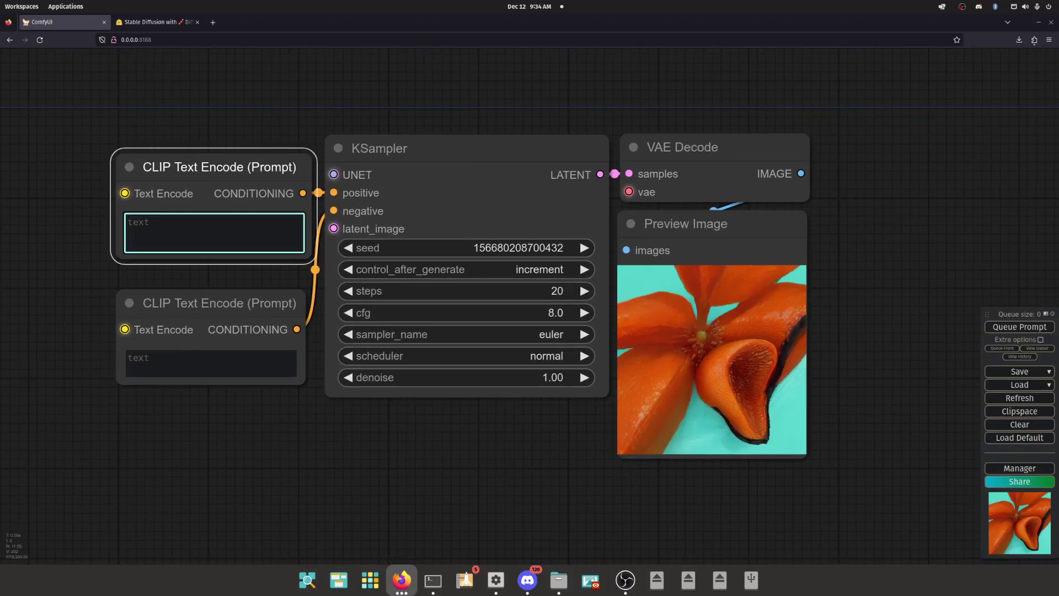
pyautogui.moveTo(496, 469); pyautogui.dragTo(536, 449)
pyautogui.moveTo(259, 283)
pyautogui.mouseDown()
pyautogui.moveTo(285, 279)
pyautogui.moveTo(238, 275)
pyautogui.moveTo(235, 287)
pyautogui.moveTo(257, 295)
pyautogui.moveTo(264, 276)
pyautogui.moveTo(260, 285)
pyautogui.mouseUp()
pyautogui.scroll(-2, 248, 309)
pyautogui.scroll(5, 249, 309)
pyautogui.scroll(-4, 248, 308)
pyautogui.moveTo(249, 281)
pyautogui.mouseDown()
pyautogui.moveTo(219, 258)
pyautogui.moveTo(165, 265)
pyautogui.moveTo(254, 334)
pyautogui.moveTo(283, 284)
pyautogui.moveTo(248, 267)
pyautogui.mouseUp()
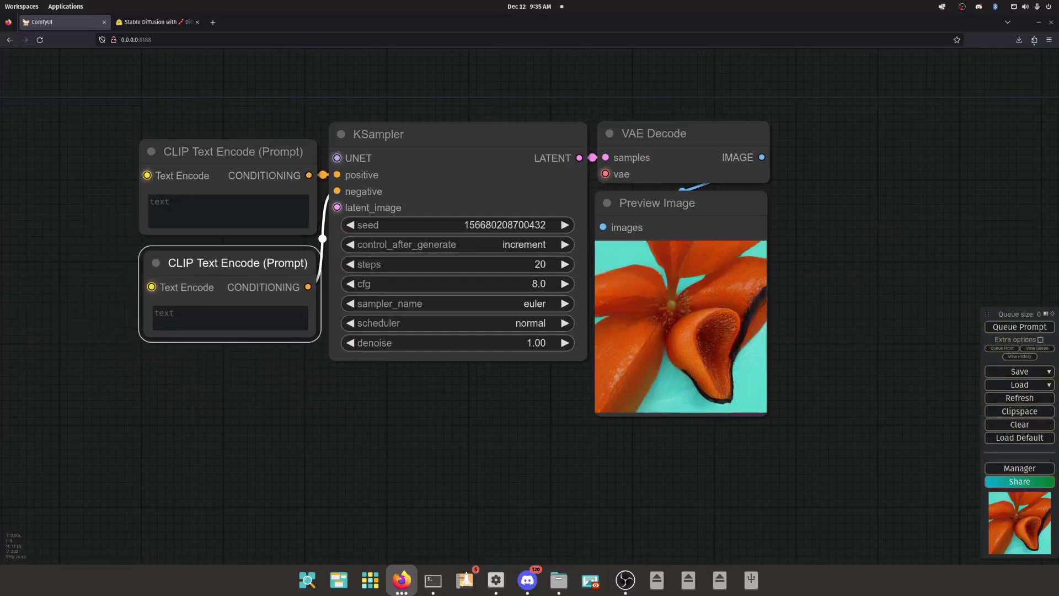
# Reposition the upper CLIP Text Encode node slightly
pyautogui.moveTo(248, 386); pyautogui.dragTo(276, 465)
pyautogui.click(259, 231)
pyautogui.moveTo(260, 231)
pyautogui.mouseDown()
pyautogui.moveTo(263, 216)
pyautogui.moveTo(310, 206)
pyautogui.moveTo(199, 147)
pyautogui.moveTo(197, 213)
pyautogui.moveTo(257, 227)
pyautogui.mouseUp()
# Enter 'ugly girl, low quality girl' in the top prompt, discarding an accidental embedding entry
pyautogui.click(175, 277)
pyautogui.write('ugly girl, l')
pyautogui.write('ow quality emb')
pyautogui.press('Tab')
pyautogui.hotkey('ctrl', 'a')
pyautogui.press('BackSpace')
pyautogui.write('ugly girl, low quality girl')
# Generate two images from the 'ugly girl, low quality girl' prompt
pyautogui.hotkey('ctrl', 'Return')
pyautogui.hotkey('ctrl', 'Return')
pyautogui.hotkey('ctrl', 'Return')
pyautogui.hotkey('ctrl', 'Return')
pyautogui.hotkey('ctrl', 'z')
pyautogui.hotkey('ctrl', 'Return')
# Cut the top prompt text and paste it into the bottom CLIP box
pyautogui.scroll(10, 733, 407)
pyautogui.scroll(-10, 827, 359)
pyautogui.click(364, 197)
pyautogui.scroll(15, 809, 336)
pyautogui.scroll(-10, 551, 386)
pyautogui.scroll(10, 525, 422)
pyautogui.scroll(-5, 461, 417)
pyautogui.scroll(6, 421, 178)
pyautogui.scroll(-10, 530, 306)
pyautogui.moveTo(221, 248); pyautogui.dragTo(535, 375)
pyautogui.moveTo(359, 181); pyautogui.dragTo(362, 180)
pyautogui.click(370, 248)
pyautogui.hotkey('ctrl', 'a')
pyautogui.hotkey('ctrl', 'c')
pyautogui.rightClick(366, 259)
pyautogui.click(382, 294)
pyautogui.rightClick(344, 361)
pyautogui.click(375, 409)
# Cut the text from the bottom box and paste it back into the top prompt
pyautogui.tripleClick(386, 358)
pyautogui.rightClick(397, 364)
pyautogui.click(412, 394)
pyautogui.click(369, 245)
pyautogui.rightClick(369, 252)
pyautogui.click(402, 301)
# Queue five more generations from 'ugly girl, low quality girl'
pyautogui.moveTo(419, 441); pyautogui.dragTo(269, 432)
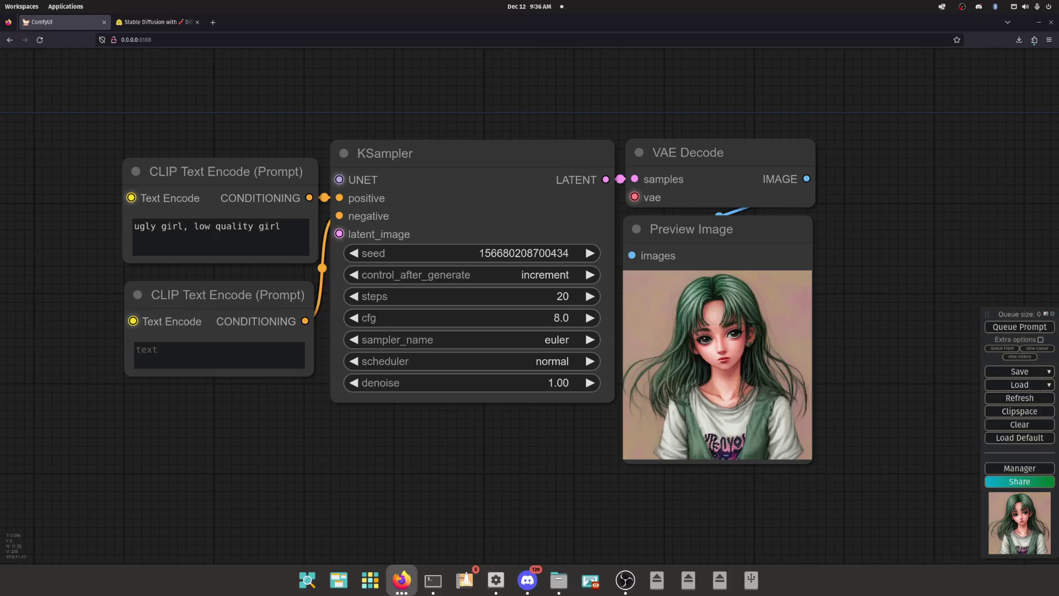
pyautogui.click(173, 226)
pyautogui.moveTo(441, 469); pyautogui.dragTo(391, 472)
pyautogui.scroll(9, 665, 417)
pyautogui.scroll(-6, 664, 417)
pyautogui.click(1019, 327)
pyautogui.scroll(-4, 902, 352)
pyautogui.click(1019, 326)
pyautogui.click(1019, 326)
pyautogui.click(1019, 326)
pyautogui.hotkey('ctrl', 'Return')
pyautogui.hotkey('ctrl', 'Return')
pyautogui.scroll(14, 786, 363)
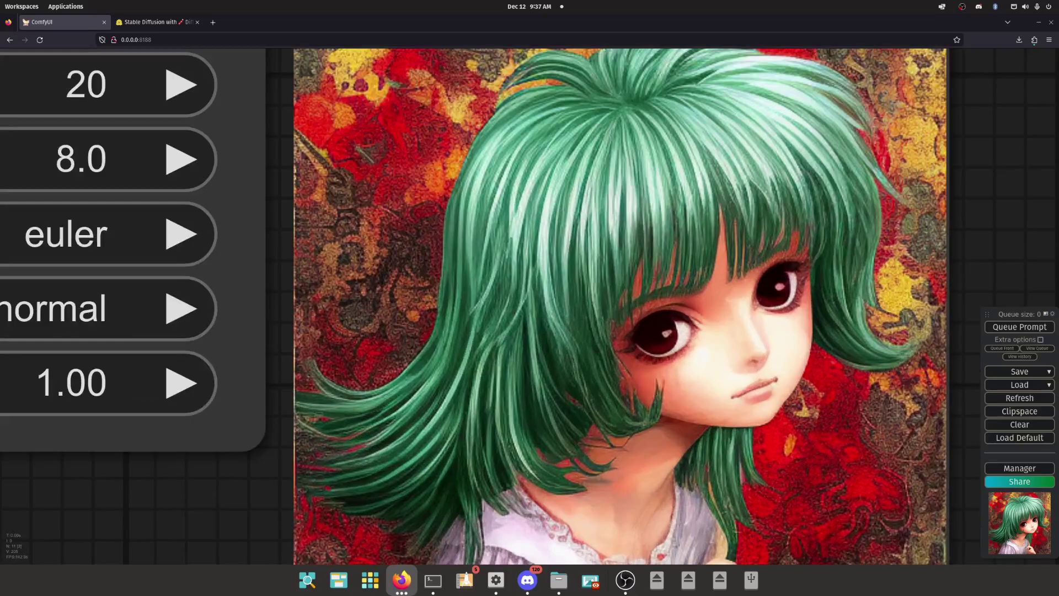
pyautogui.scroll(-3, 616, 366)
pyautogui.scroll(-14, 672, 337)
pyautogui.scroll(3, 882, 397)
pyautogui.scroll(-3, 883, 397)
pyautogui.moveTo(496, 441); pyautogui.dragTo(521, 453)
pyautogui.tripleClick(304, 250)
pyautogui.click(312, 346)
pyautogui.scroll(11, 717, 367)
pyautogui.scroll(-8, 617, 434)
# Point out each word of 'ugly girl, low quality girl' and queue one more image
pyautogui.moveTo(616, 524); pyautogui.dragTo(662, 484)
pyautogui.scroll(5, 529, 309)
pyautogui.scroll(-5, 529, 309)
pyautogui.scroll(1, 529, 308)
pyautogui.doubleClick(138, 250)
pyautogui.doubleClick(167, 249)
pyautogui.doubleClick(200, 249)
pyautogui.doubleClick(236, 249)
pyautogui.click(283, 249)
pyautogui.scroll(-2, 210, 268)
pyautogui.hotkey('ctrl', 'Return')
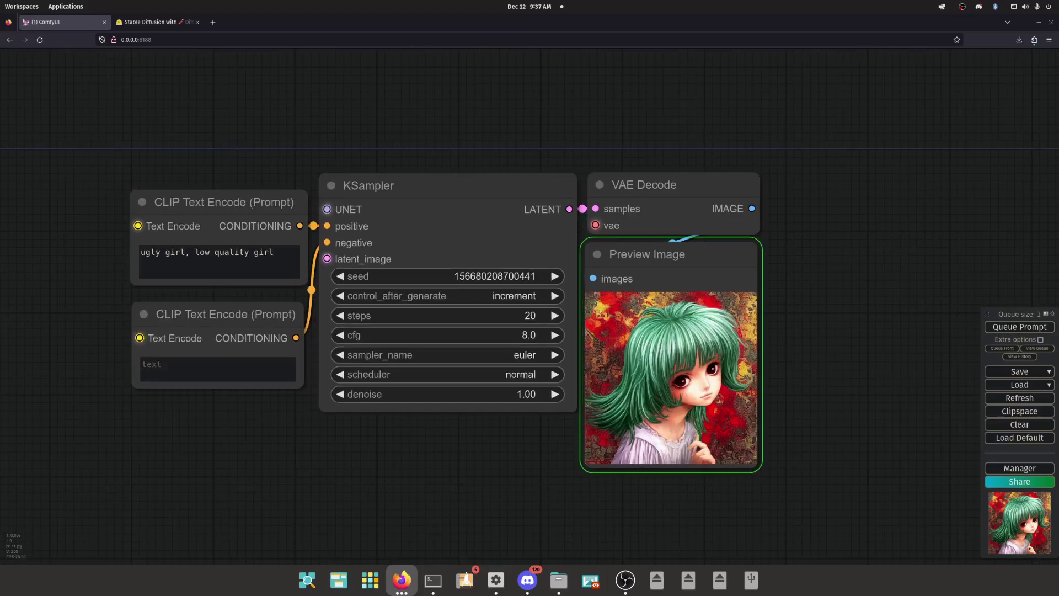